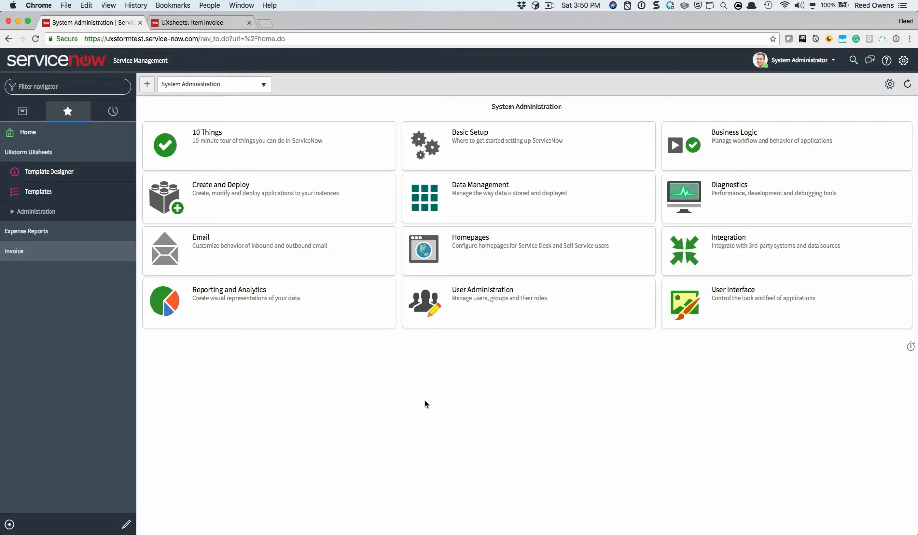
Step: From the Invoice module's invoice list, open the Customer Two invoice as a Service Invoice UXsheet and inspect the first line's total formula
left_click(27, 252)
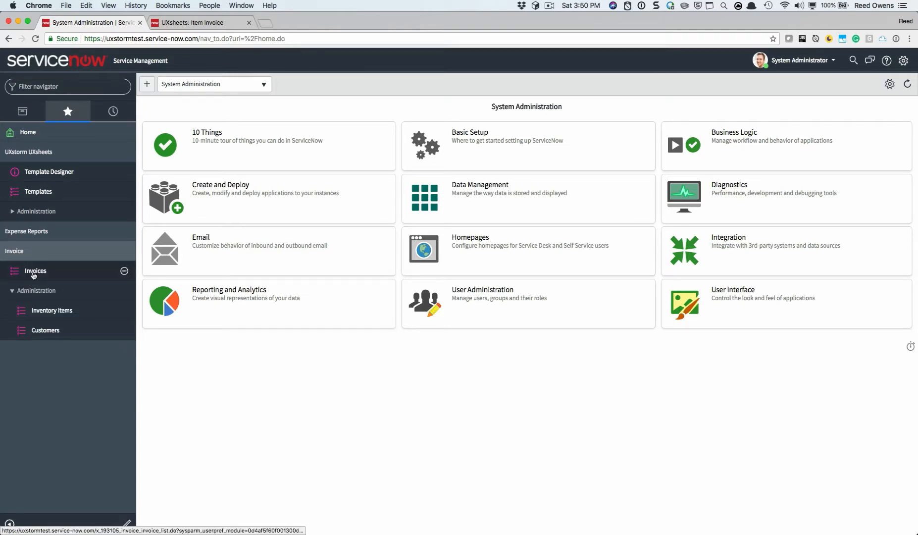
left_click(32, 271)
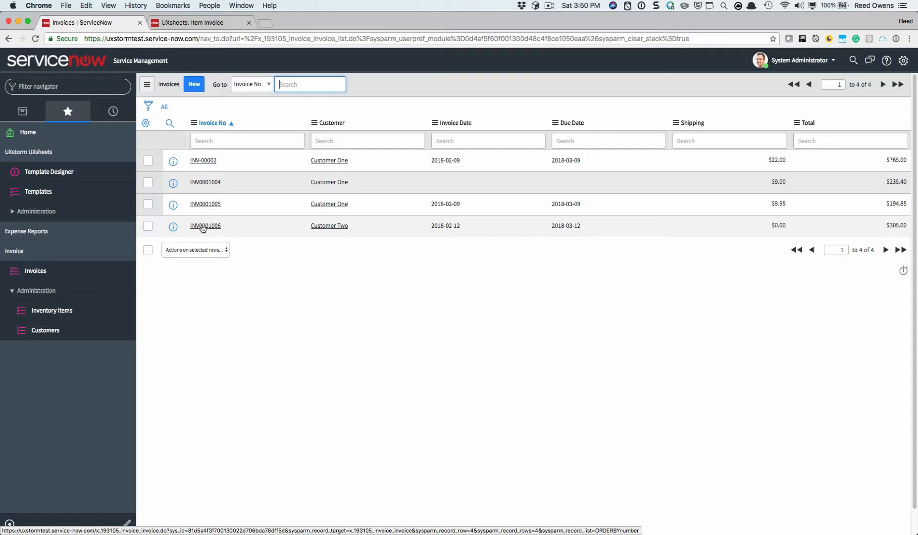
right_click(202, 227)
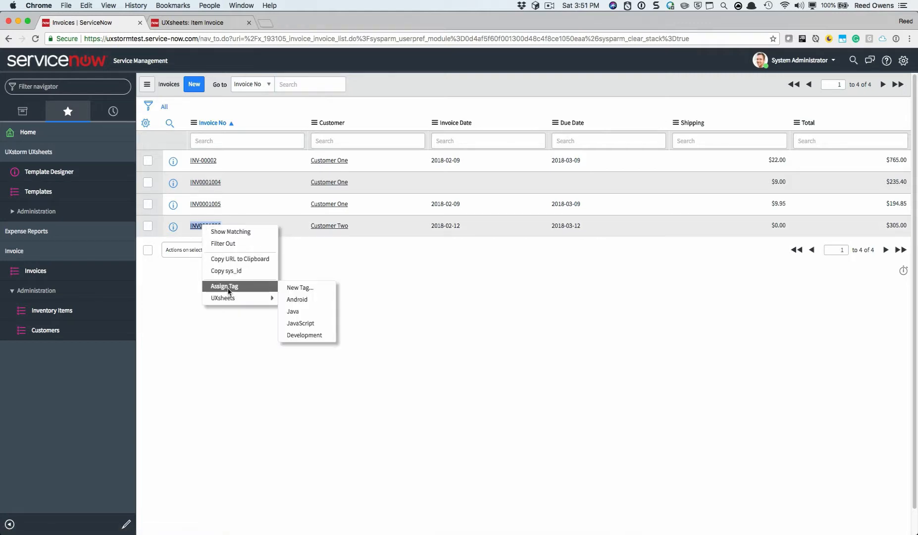
mouse_move(231, 299)
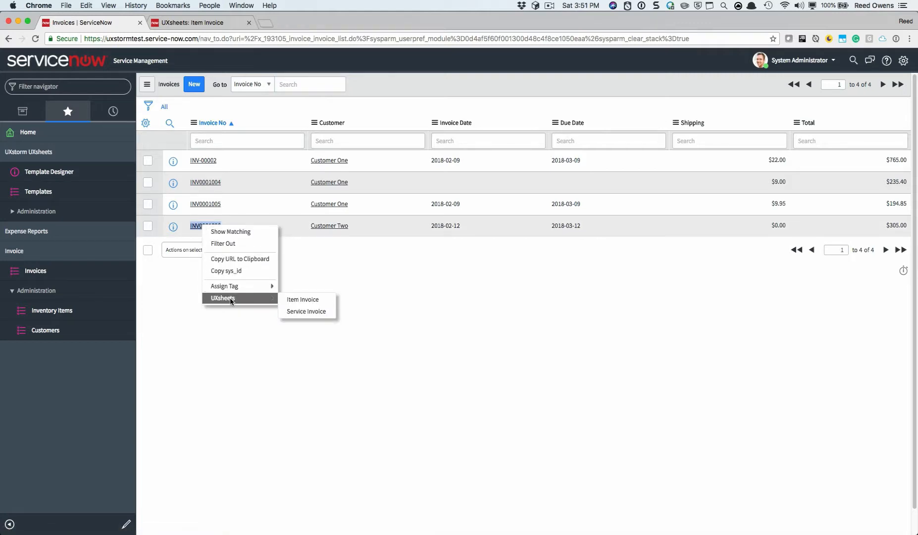
left_click(296, 311)
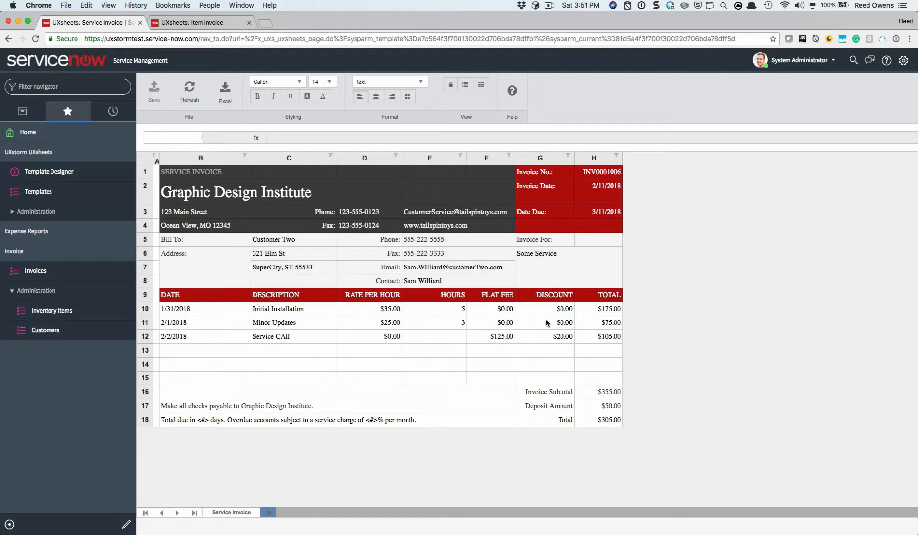
left_click(603, 312)
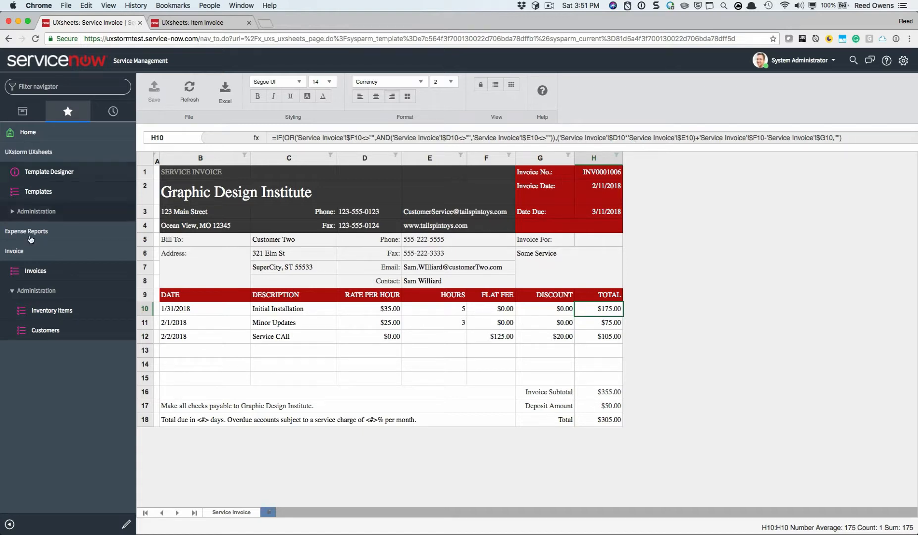
Step: Start a new service line in row 13 dated 5/2/2018 with the description "Something wee need"
double_click(203, 352)
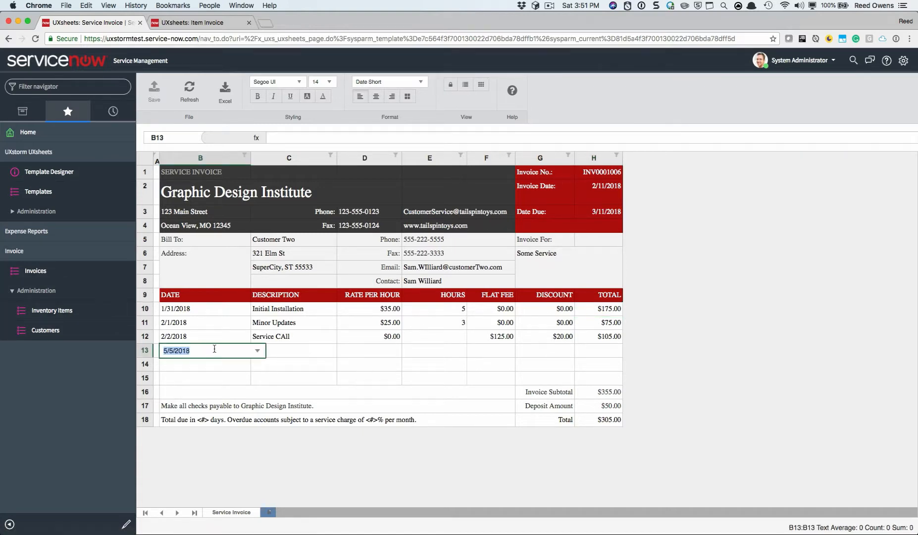
left_click(259, 351)
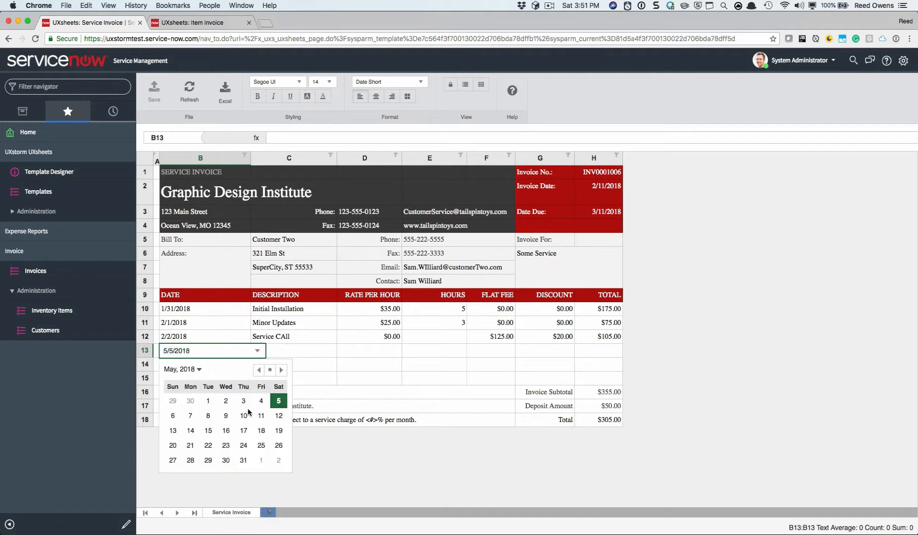
left_click(226, 401)
left_click(289, 348)
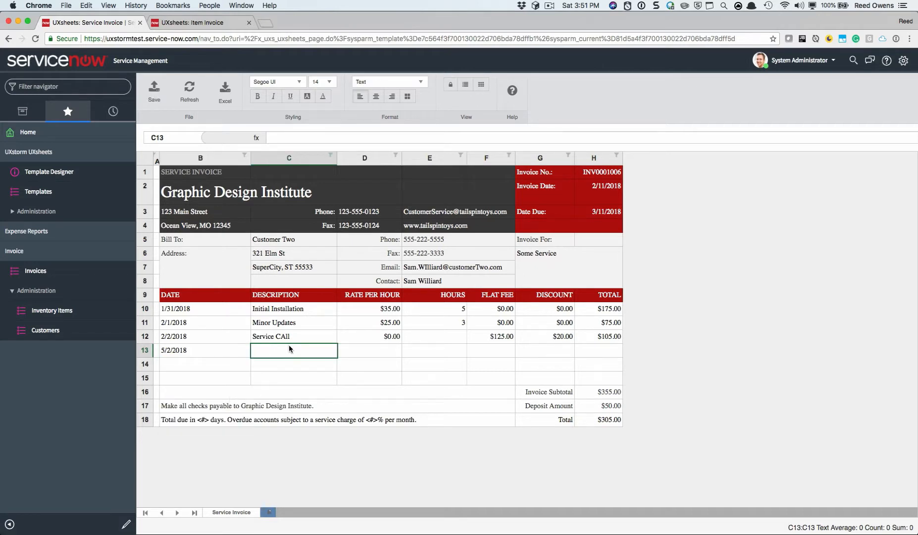
type("S")
key("BackSpace")
type("Something wee need")
Step: Give the row 13 service line a rate per hour of 125, 4 hours and a discount of 125
key("Tab")
type("125")
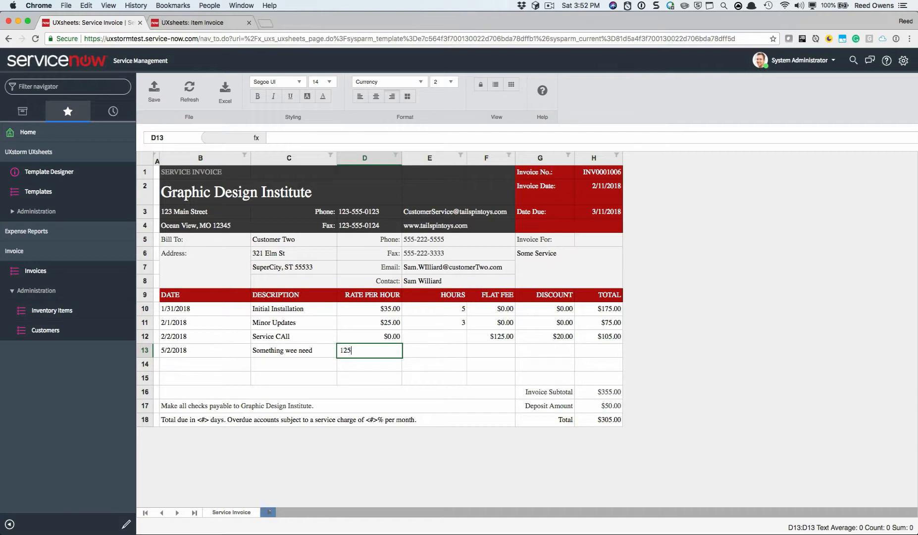
key("Tab")
type("4")
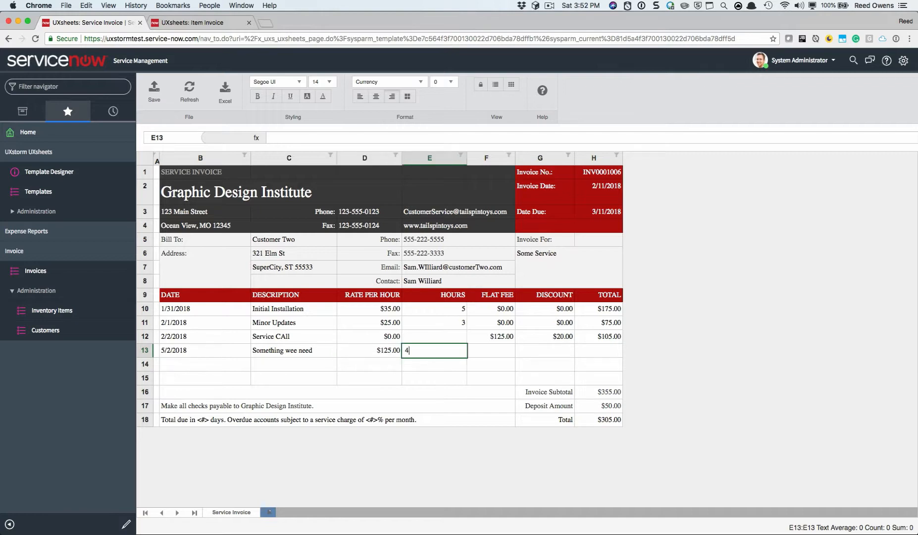
key("Tab")
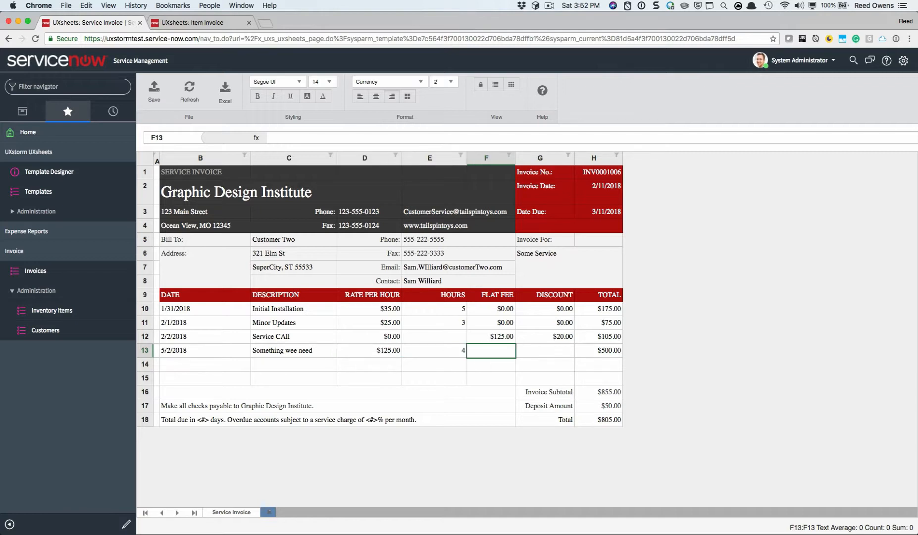
key("Tab")
type("125")
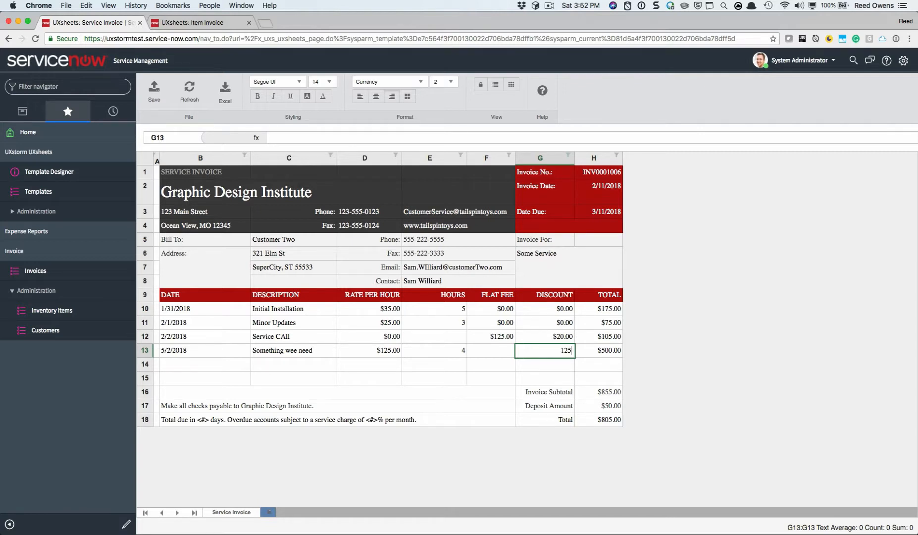
key("Tab")
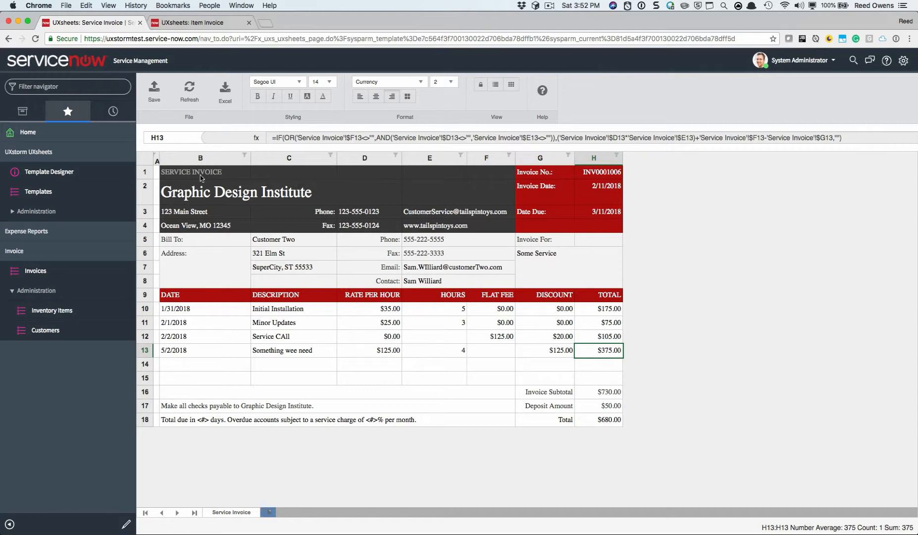
Step: Change the invoice's Bill To customer to Customer One
left_click(331, 241)
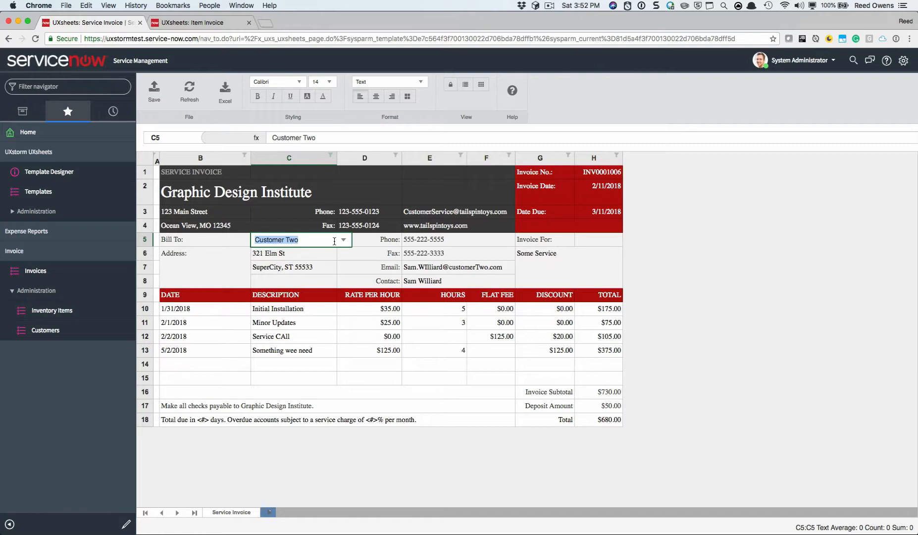
left_click(343, 239)
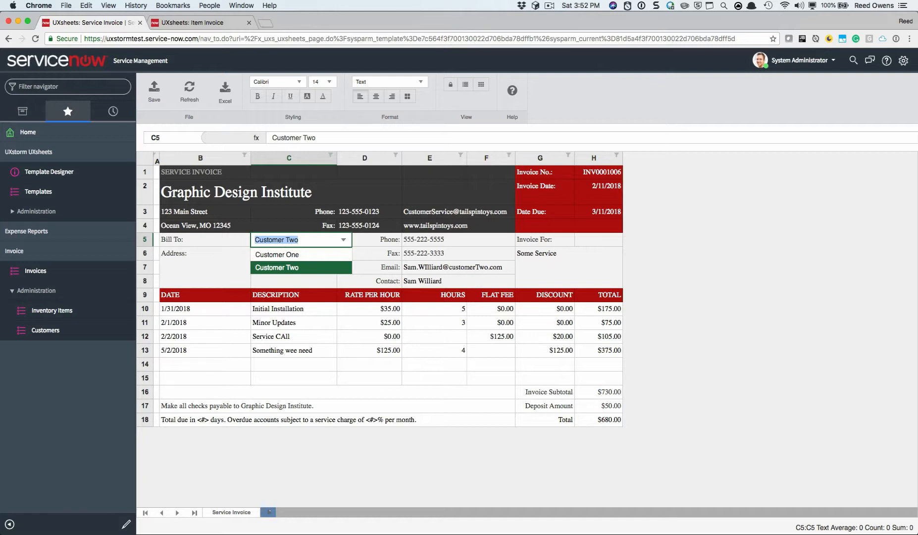
key("Up")
key("Return")
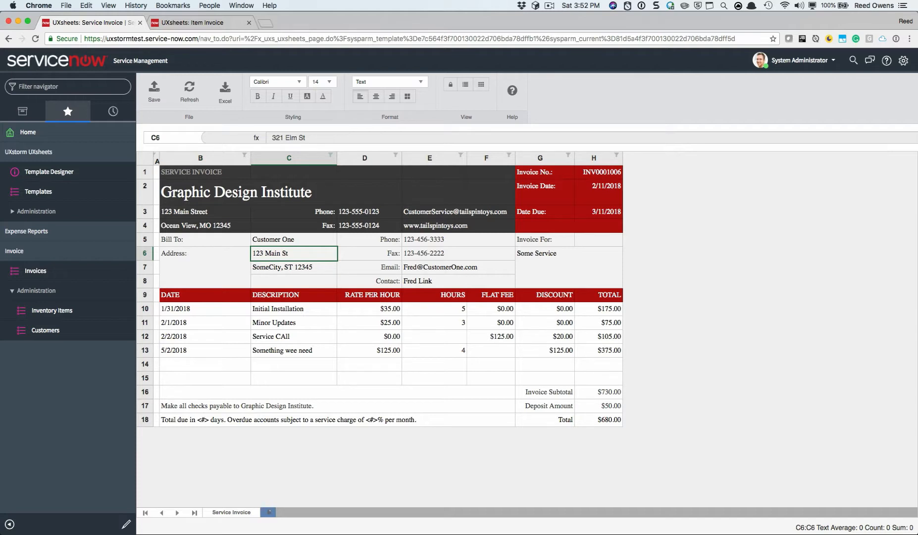
Step: Switch the invoice's Bill To customer back to Customer Two
left_click(294, 240)
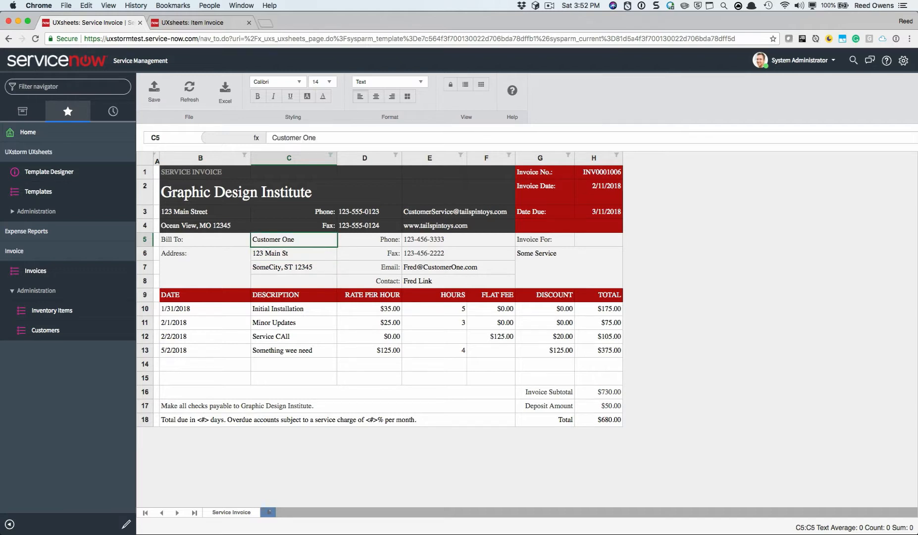
key("Return")
key("Down")
key("Return")
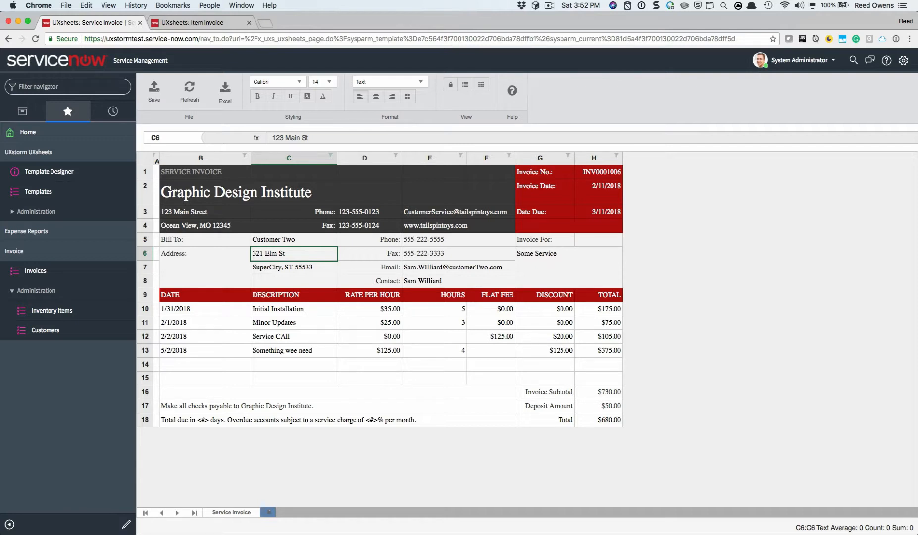
Step: Return to the invoice list without saving and open the $235.40 Customer One invoice as an Item Invoice UXsheet
left_click(46, 274)
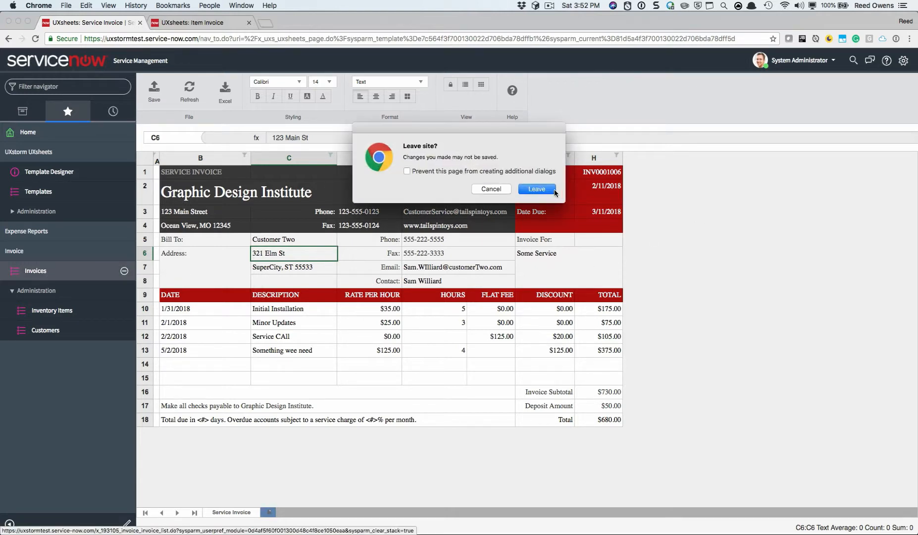
left_click(554, 190)
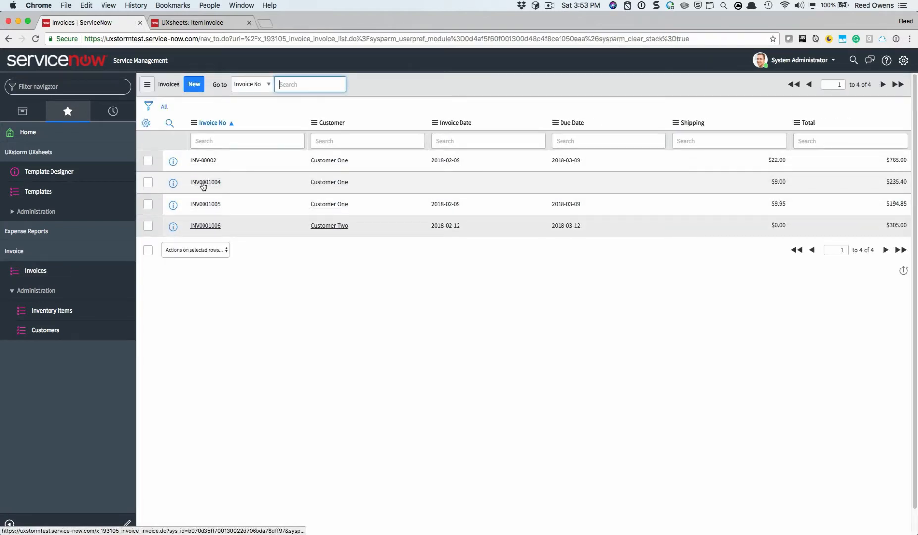
right_click(203, 185)
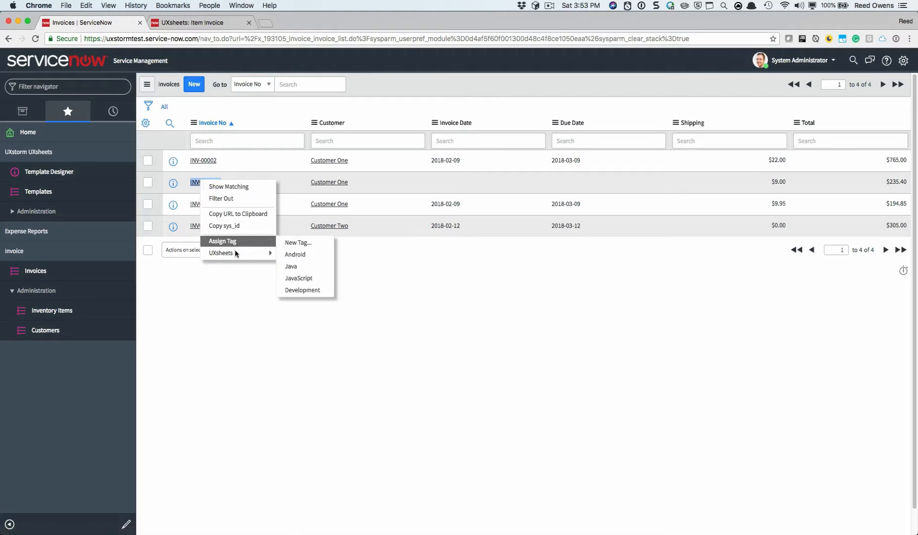
mouse_move(235, 253)
left_click(297, 256)
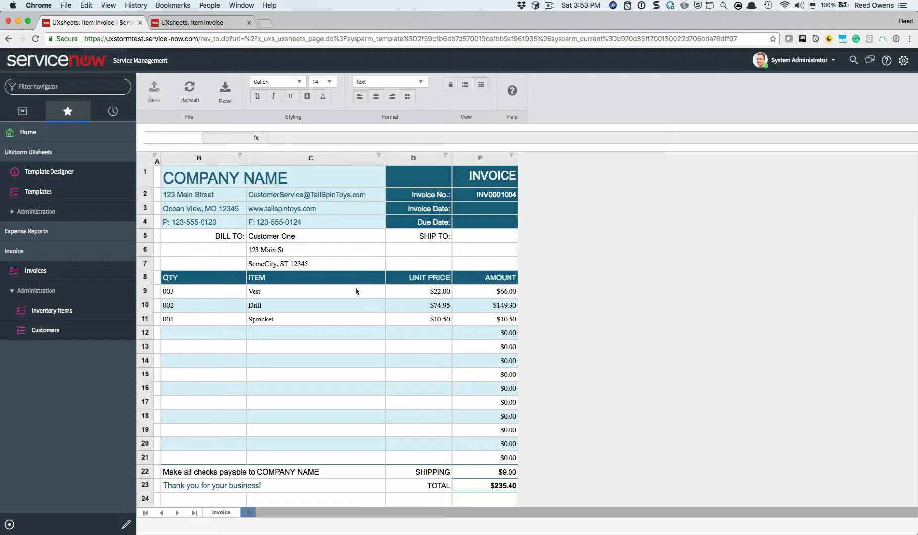
Step: Add Zipper as the row 12 item with quantity 1000, and inspect its amount formula and unit price
left_click(231, 333)
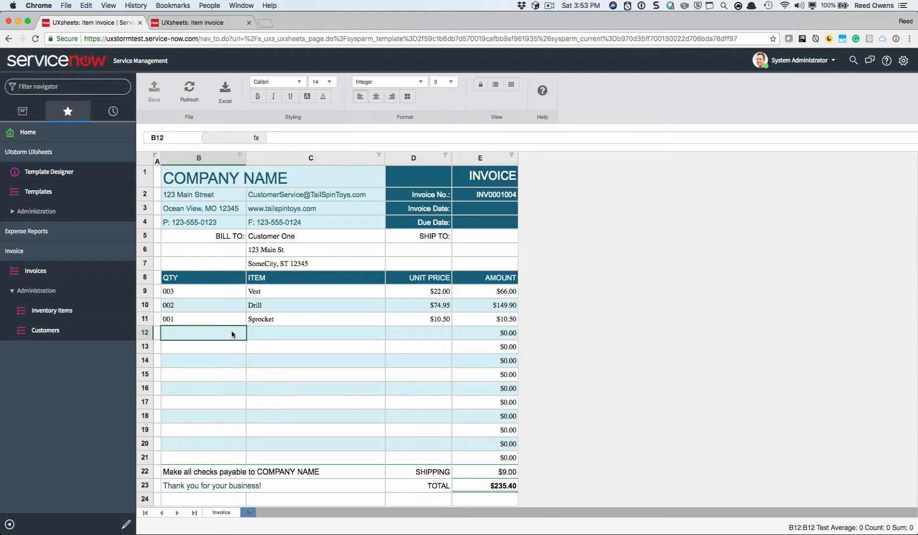
left_click(306, 331)
left_click(307, 332)
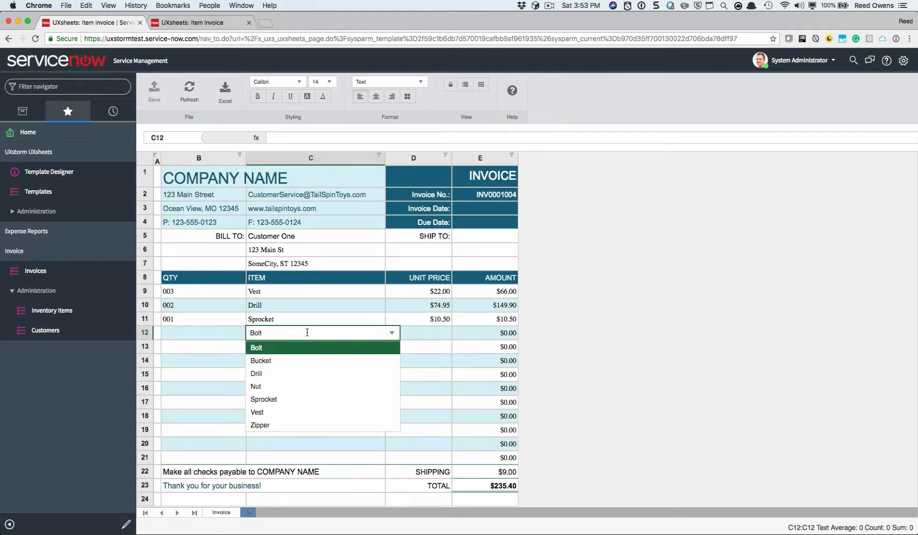
left_click(279, 423)
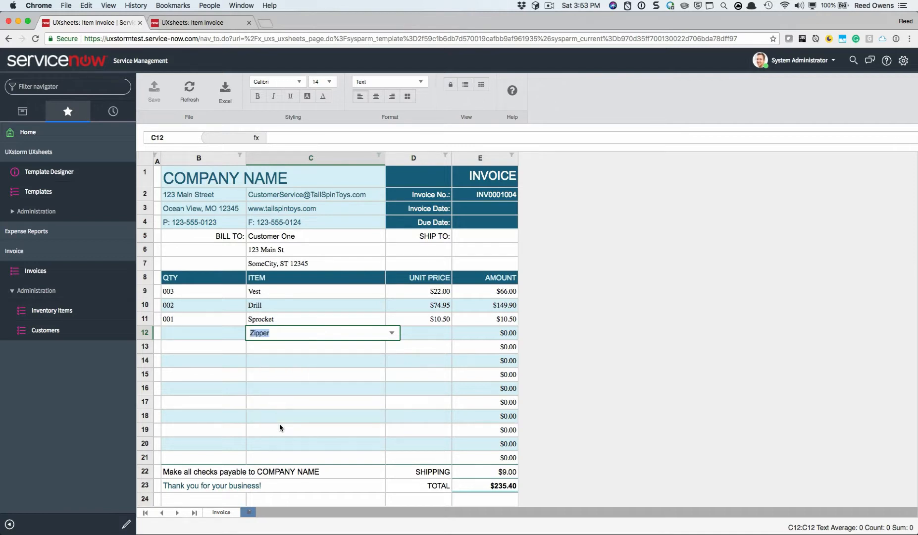
left_click(208, 339)
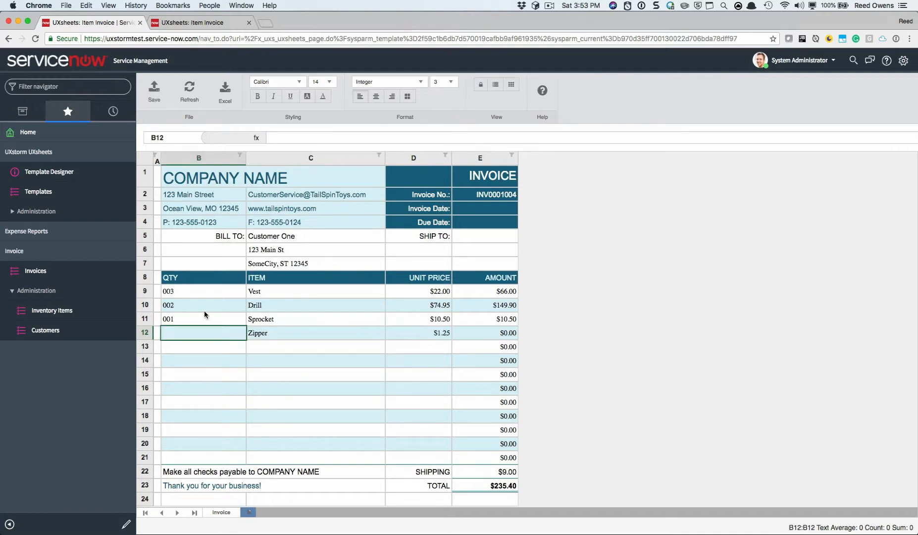
type("1000")
key("Tab")
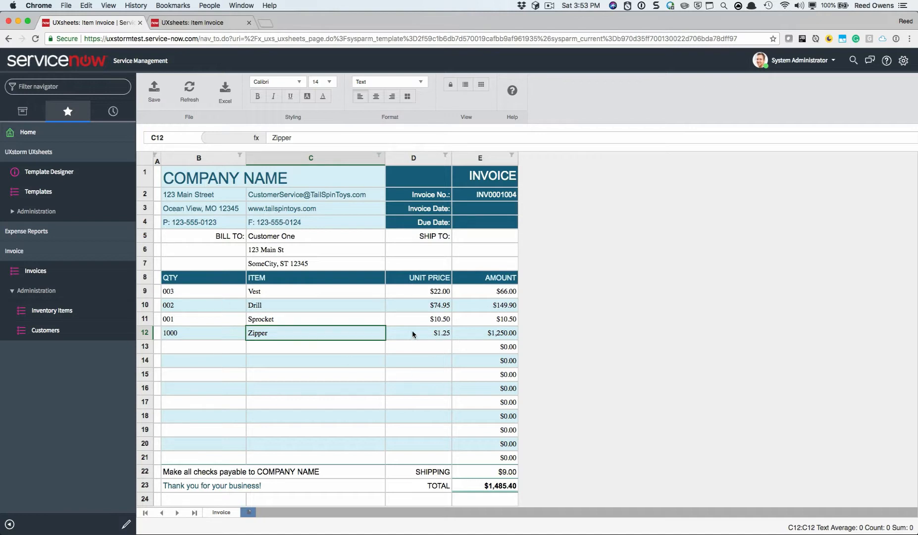
left_click(489, 338)
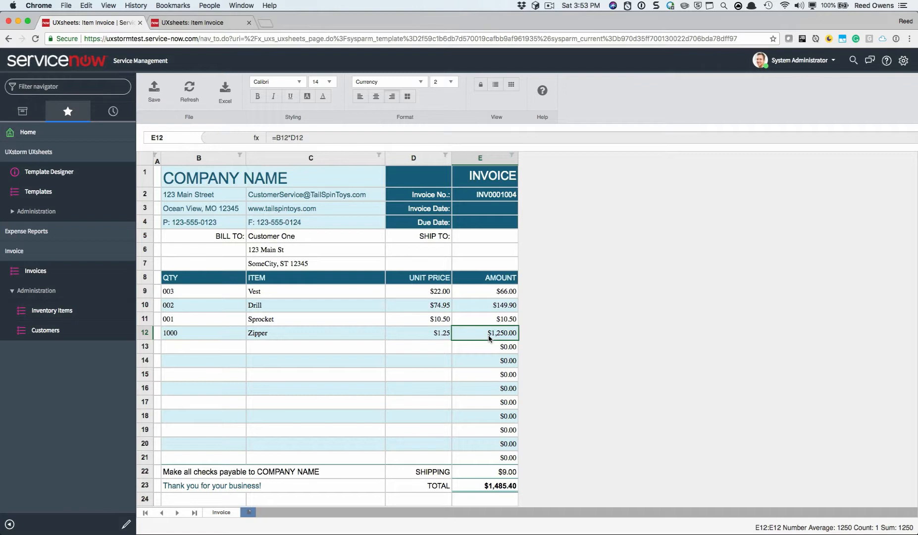
left_click(444, 333)
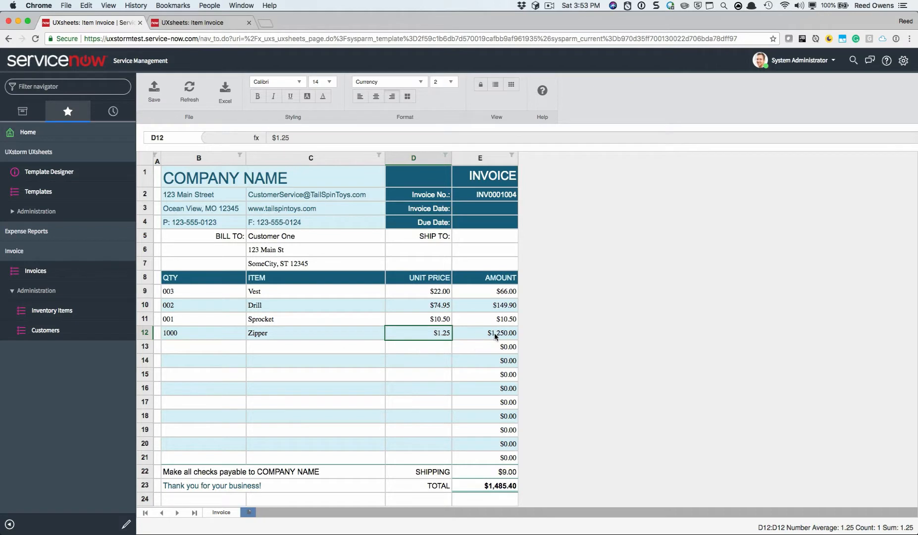
Step: Choose Sprocket as the item for invoice row 13
left_click(308, 349)
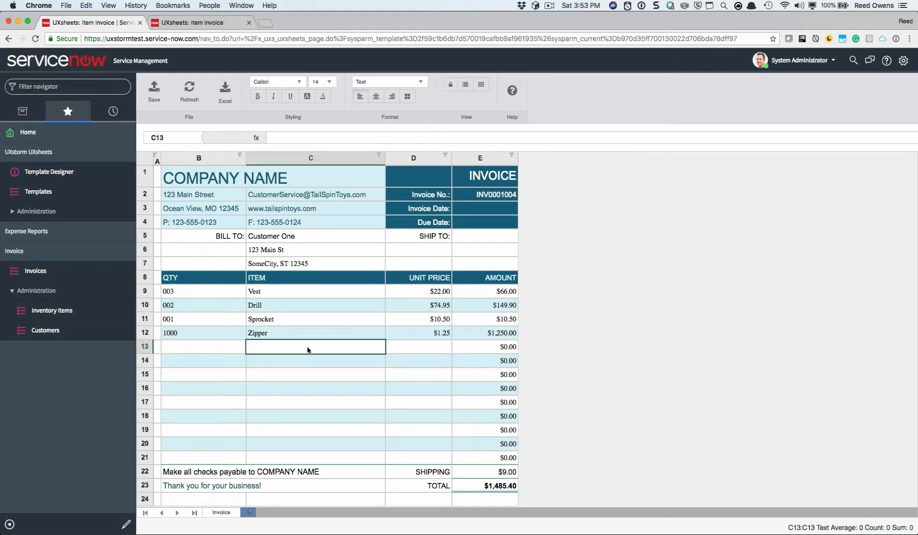
double_click(307, 349)
key("Up")
key("Up")
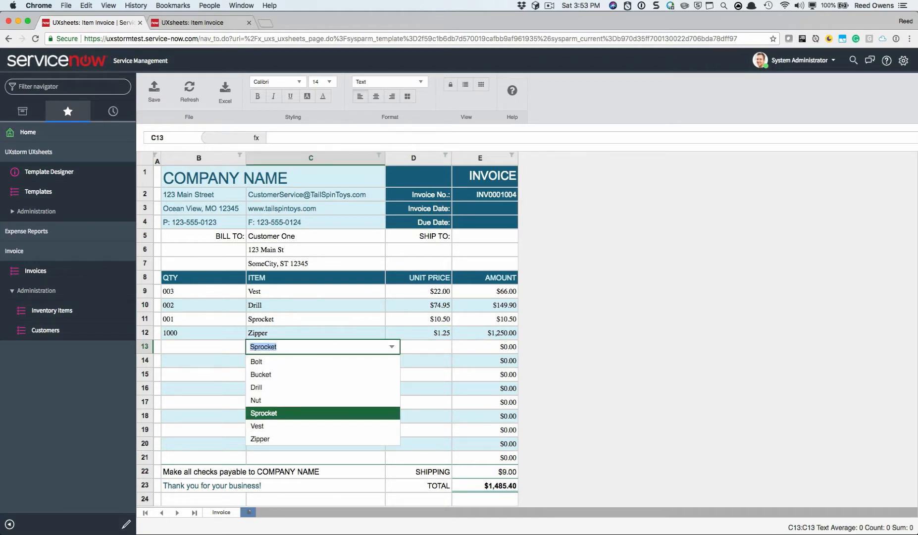
key("Return")
key("Tab")
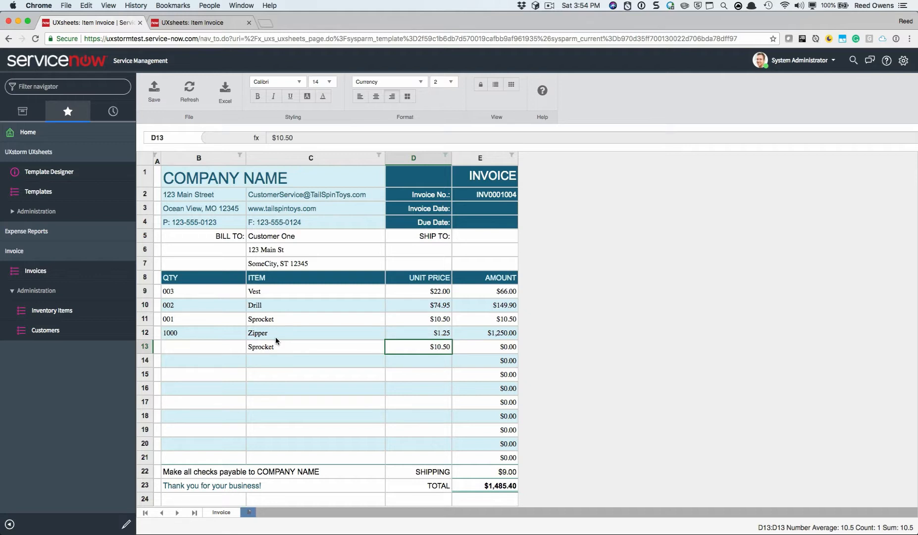
Step: Leave the invoice without saving and open the Inventory Items list in its spreadsheet view
key("super+Tab")
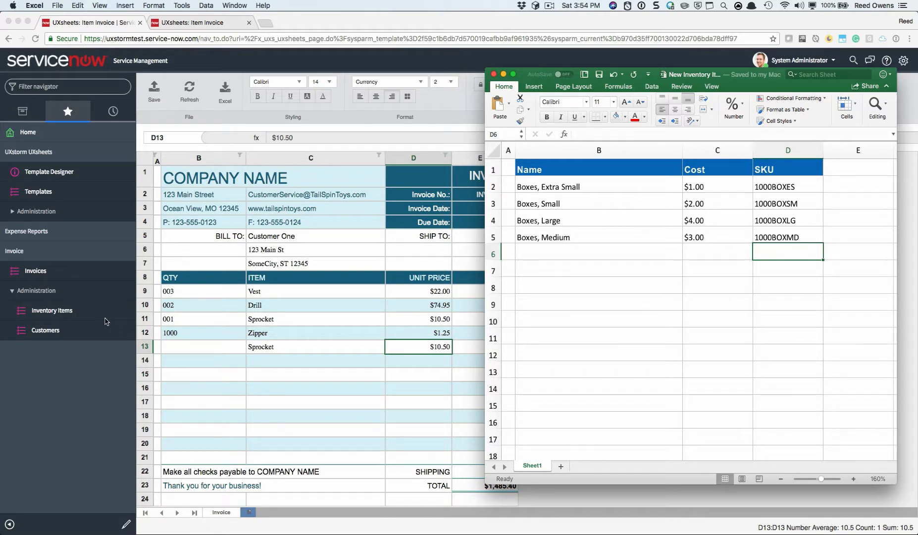
left_click(72, 314)
left_click(71, 314)
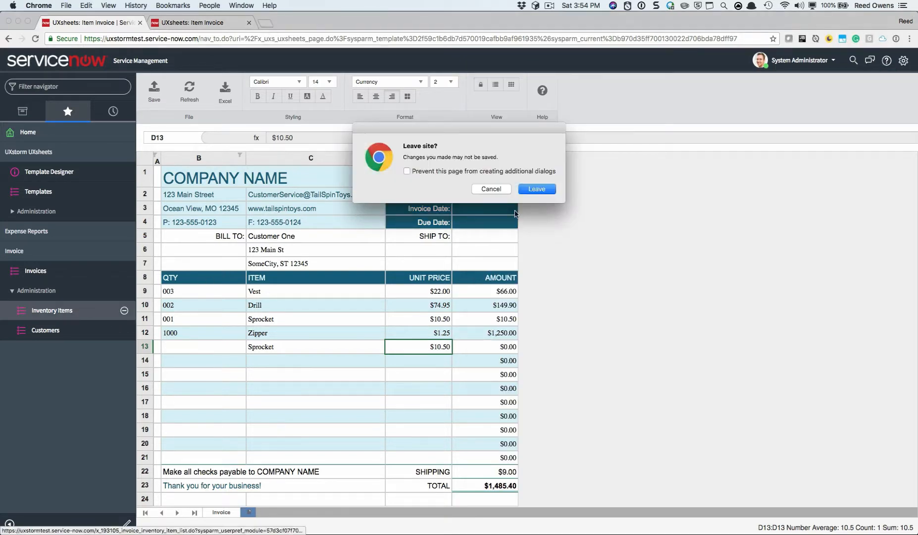
left_click(534, 191)
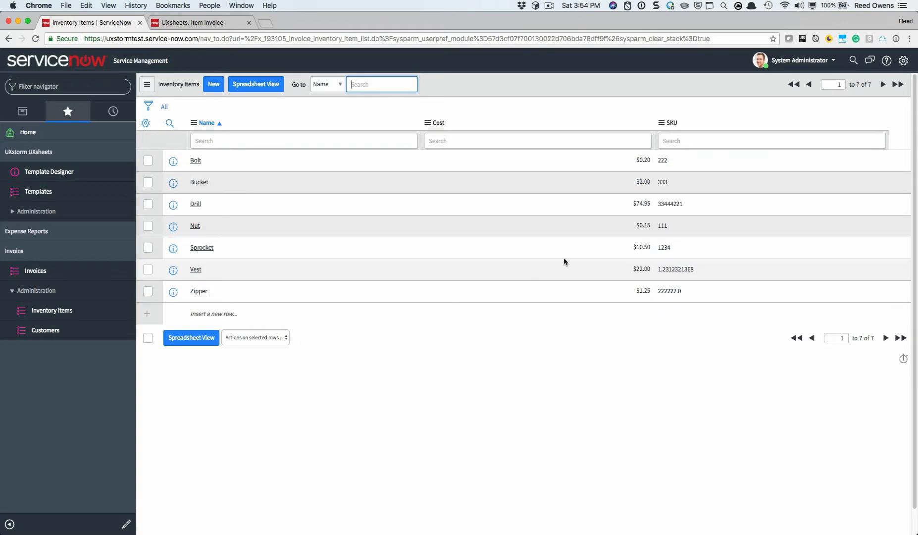
double_click(631, 208)
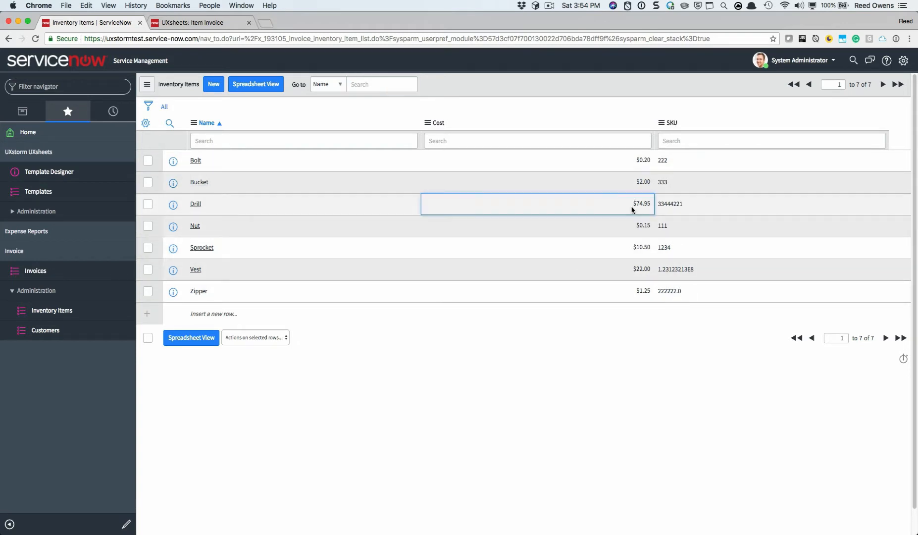
left_click(553, 204)
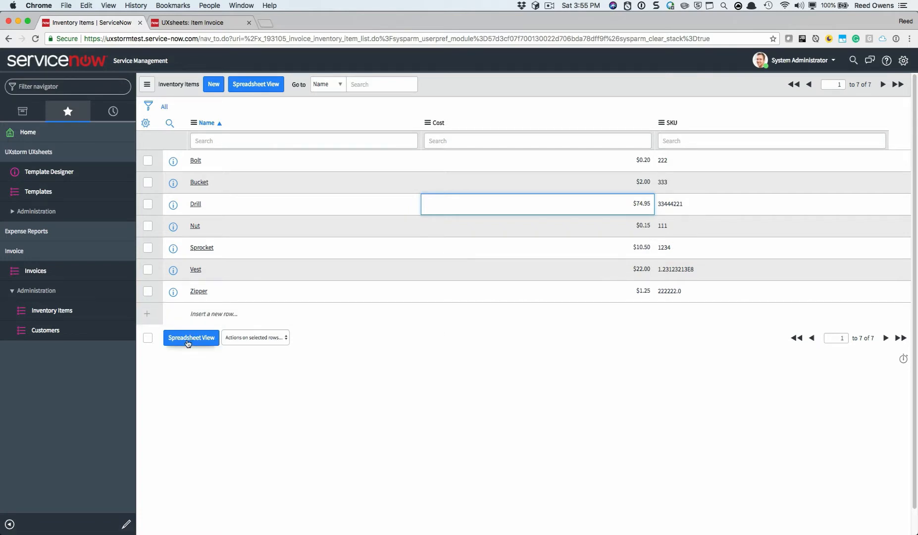
left_click(189, 341)
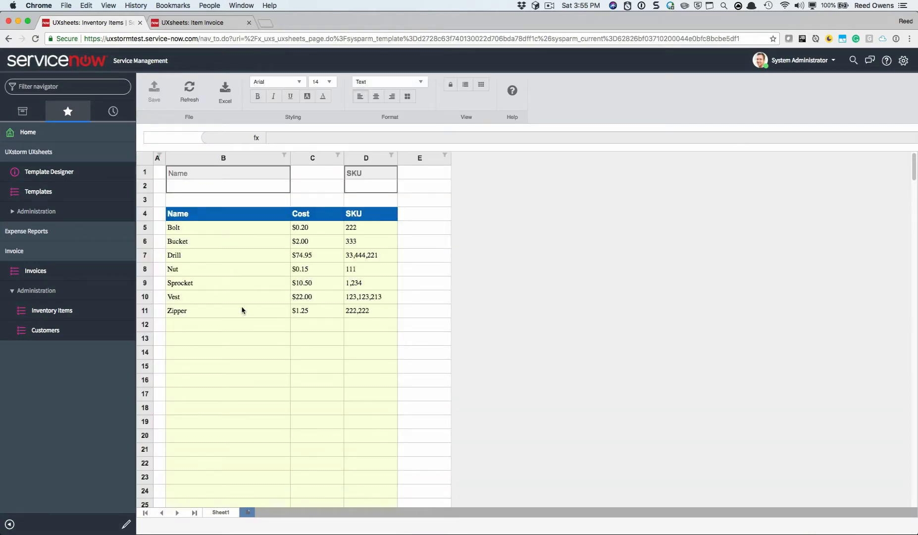
Step: Filter the inventory spreadsheet by Name "b" and SKU "2"
left_click(205, 187)
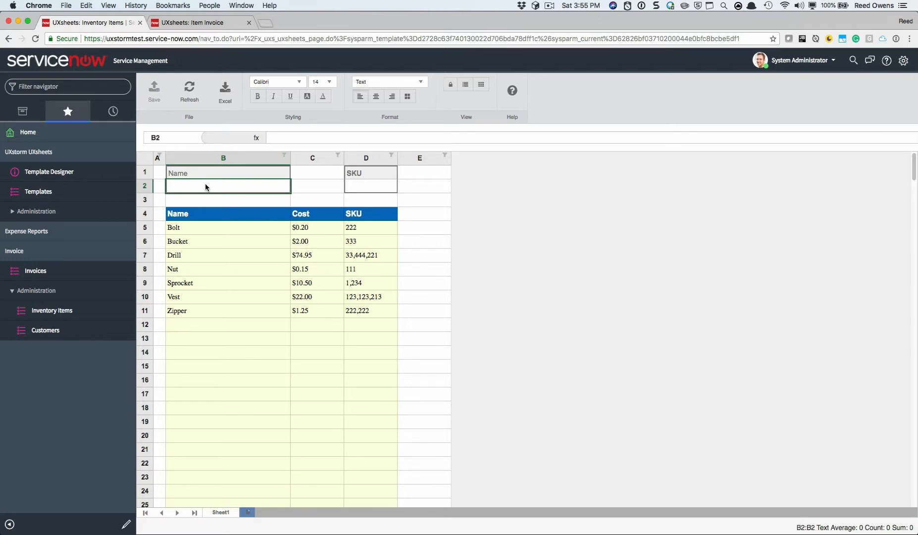
type("b")
key("Tab")
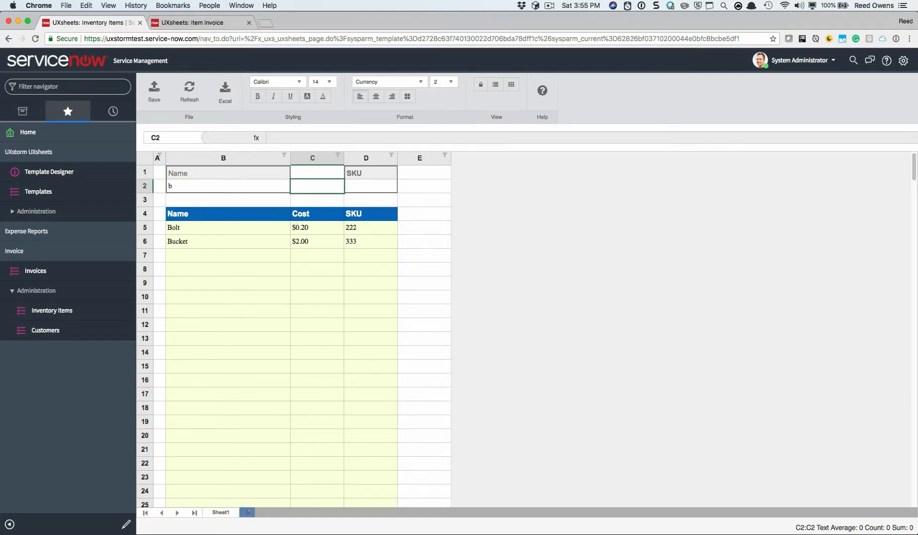
key("Right")
type("2")
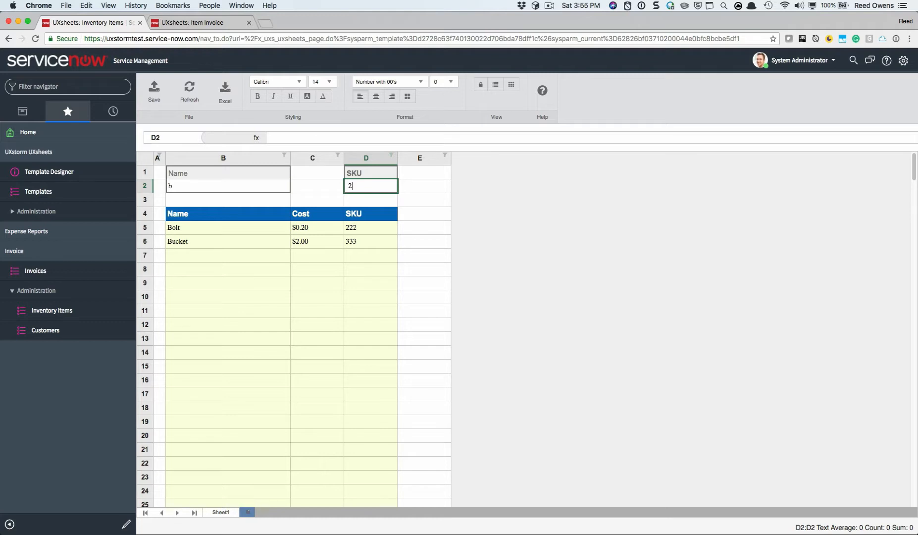
key("Left")
key("Right")
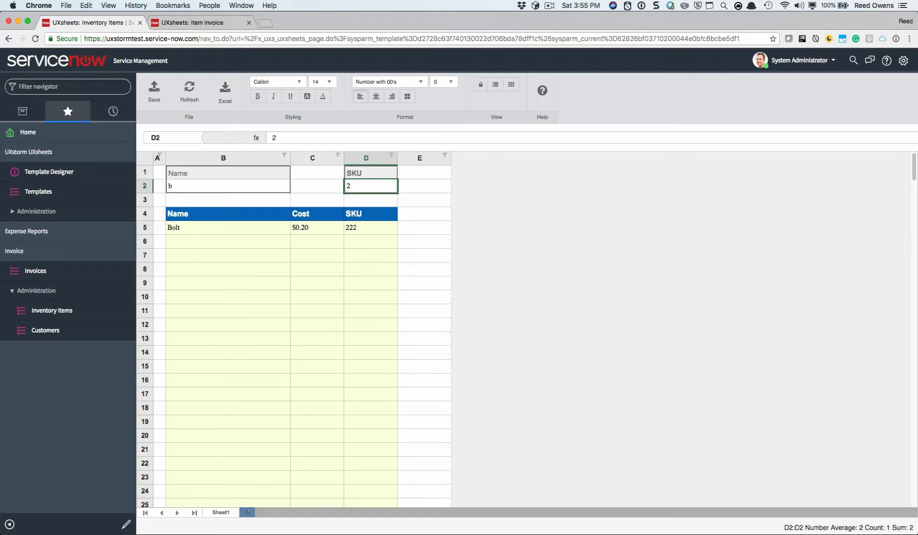
Step: Clear the SKU and Name filters to list the full inventory again
key("BackSpace")
key("Left")
key("Left")
key("BackSpace")
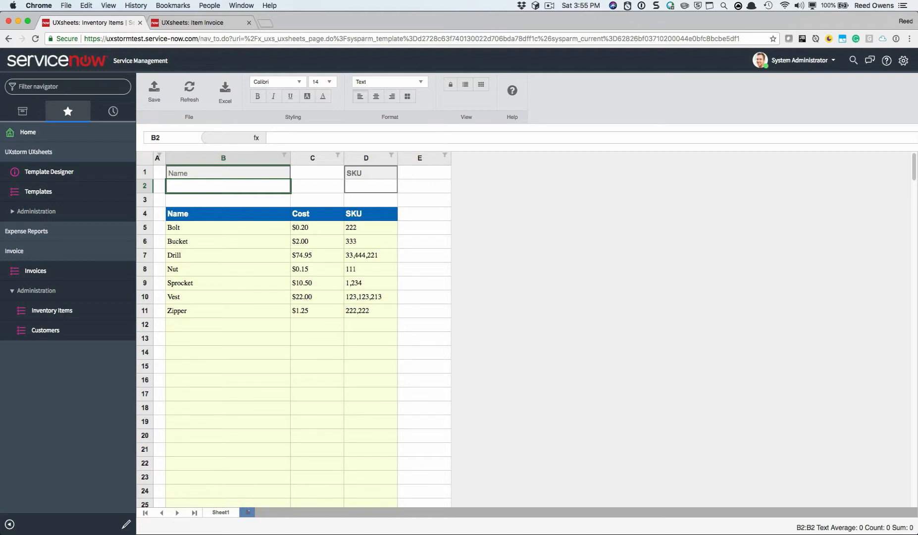
left_click(190, 230)
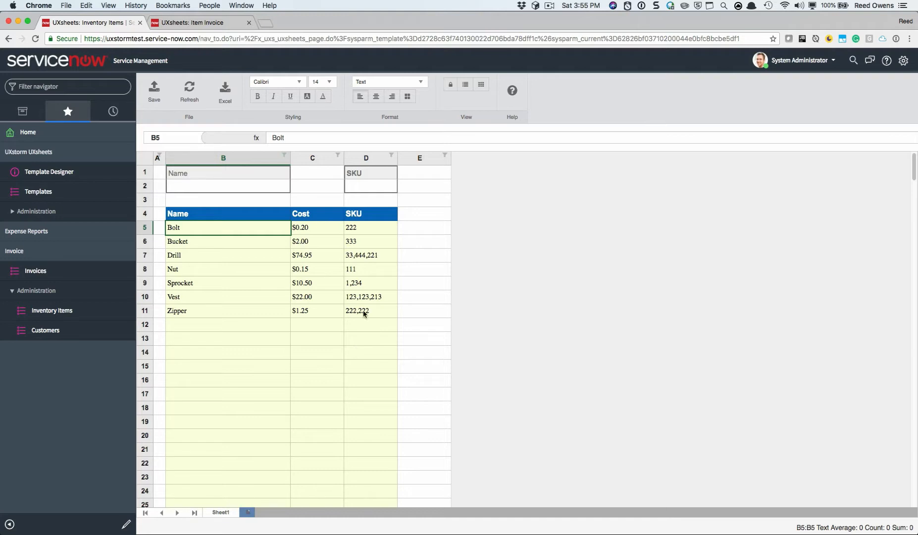
left_click(355, 184)
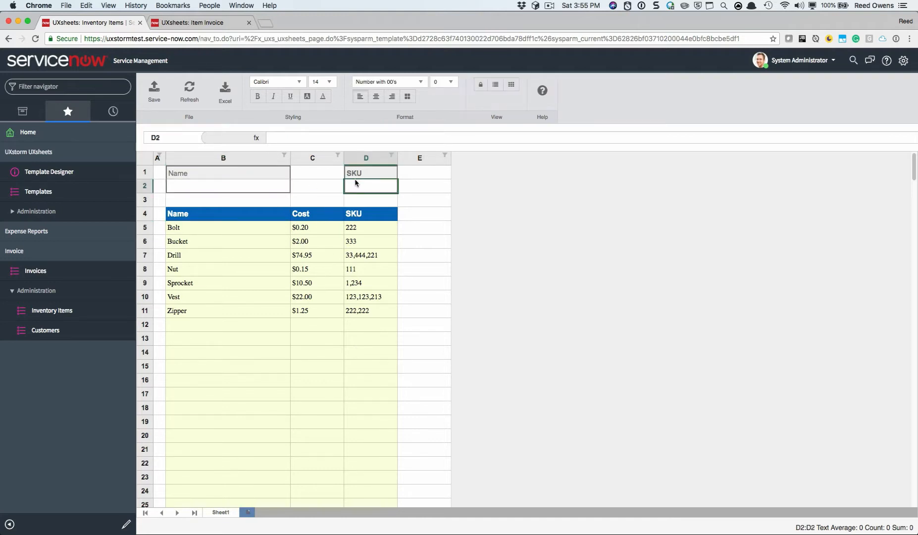
left_click(258, 187)
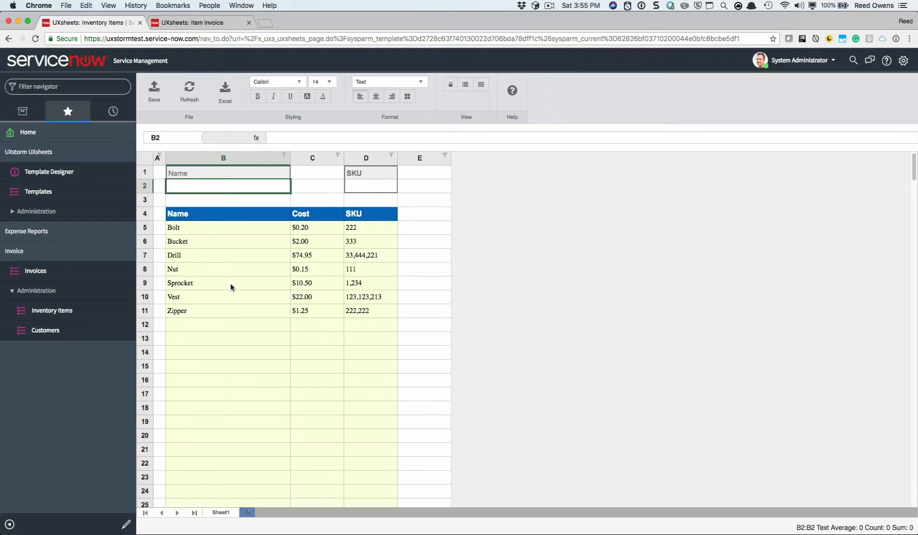
Step: Switch to Excel and copy the four box items with their costs and SKUs, cells B2:D5
key("super+Tab")
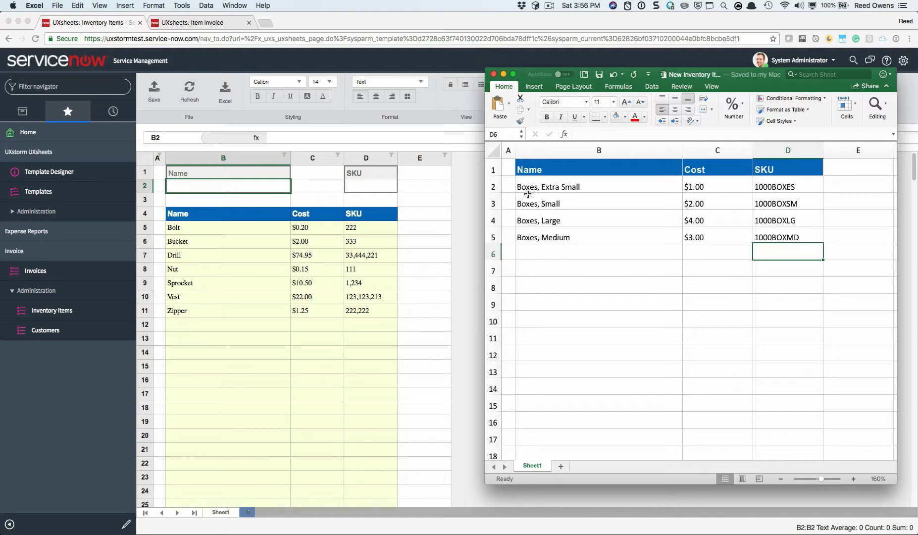
left_click_drag(528, 194, 791, 239)
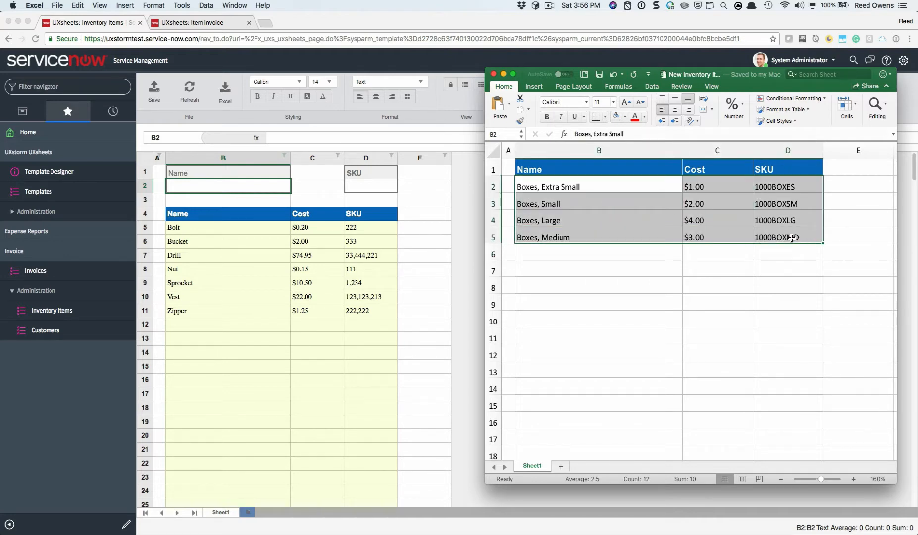
key("super+c")
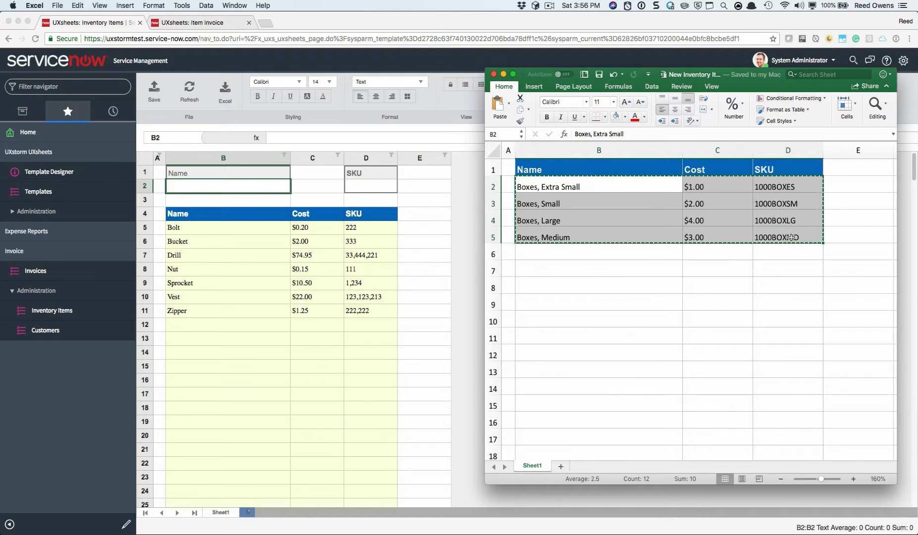
Step: Switch back to Chrome, paste the copied box items into the inventory spreadsheet starting at B12, and save the data
key("super+Tab")
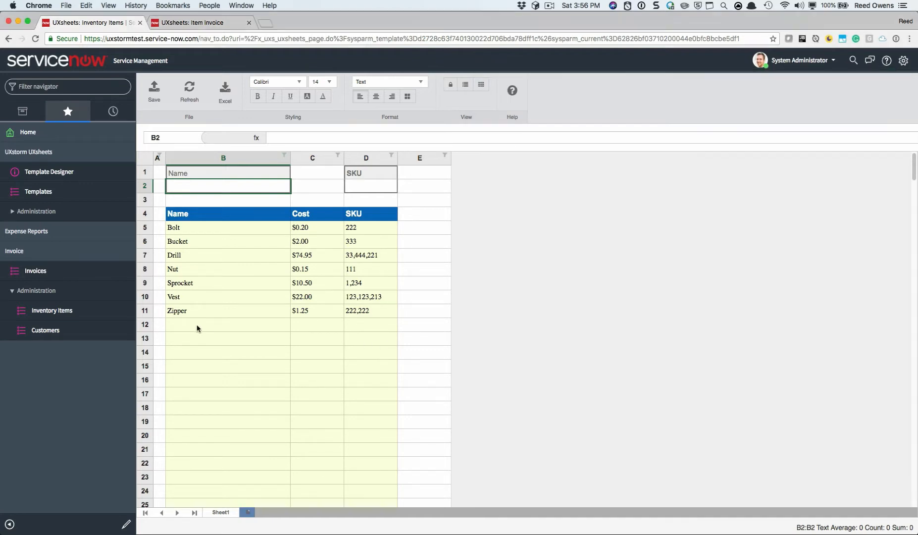
left_click(197, 326)
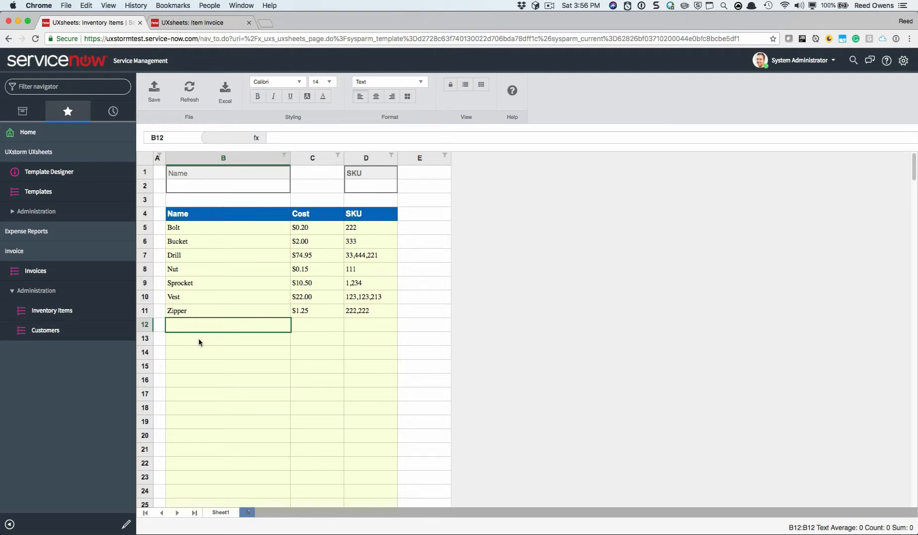
key("super+v")
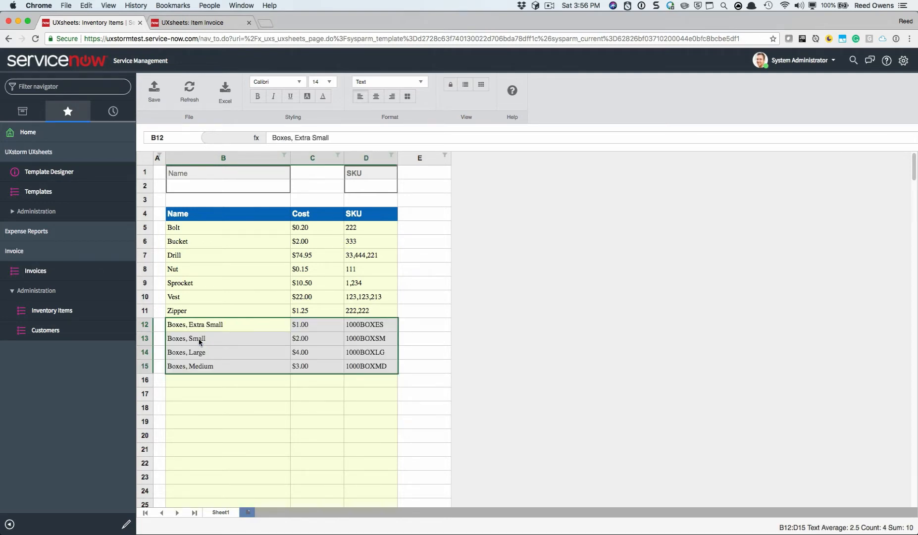
key("super+Down")
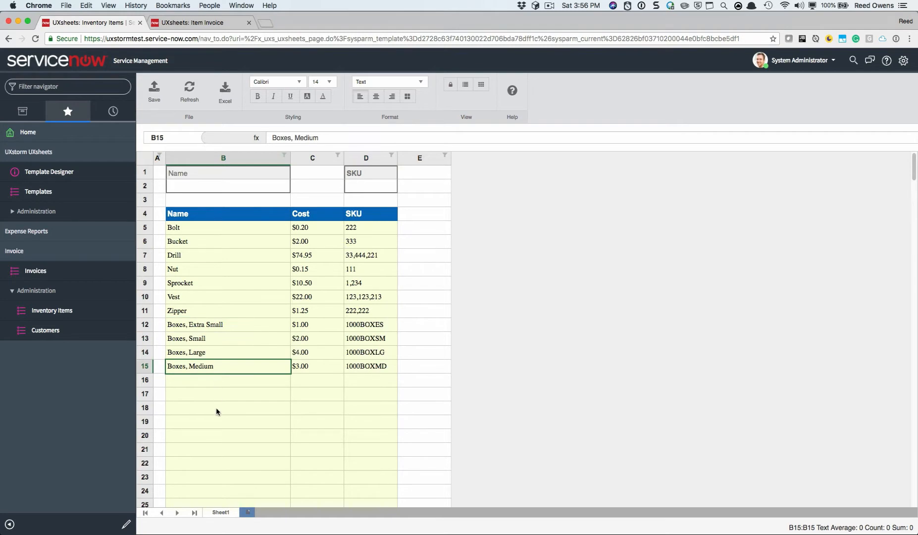
left_click(153, 99)
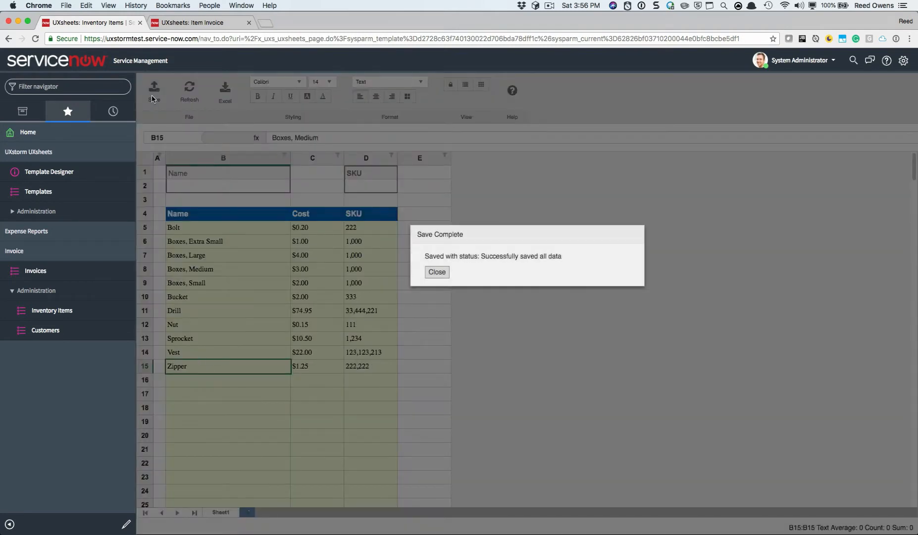
left_click(437, 271)
Step: Return to the invoice list and open the $235.40 Customer One invoice as an Item Invoice UXsheet
left_click(117, 262)
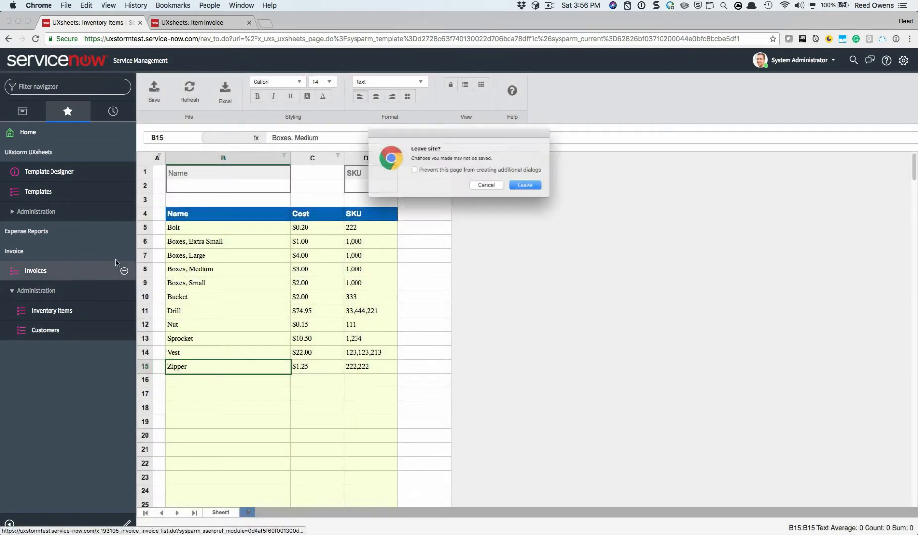
left_click(526, 186)
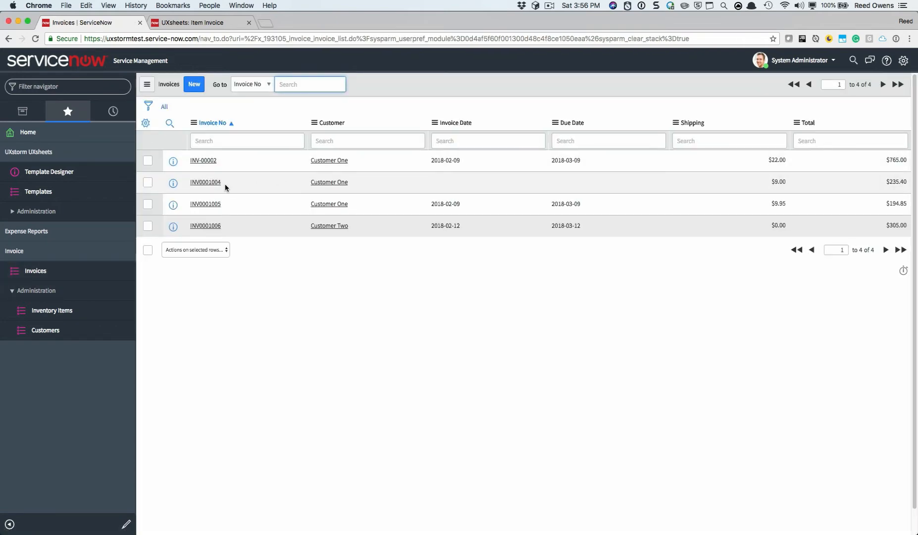
left_click(197, 184)
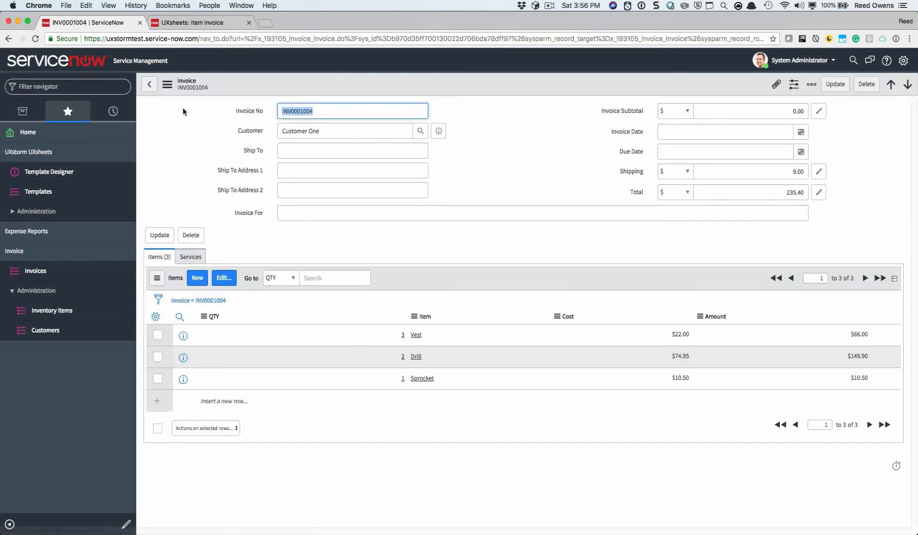
left_click(152, 85)
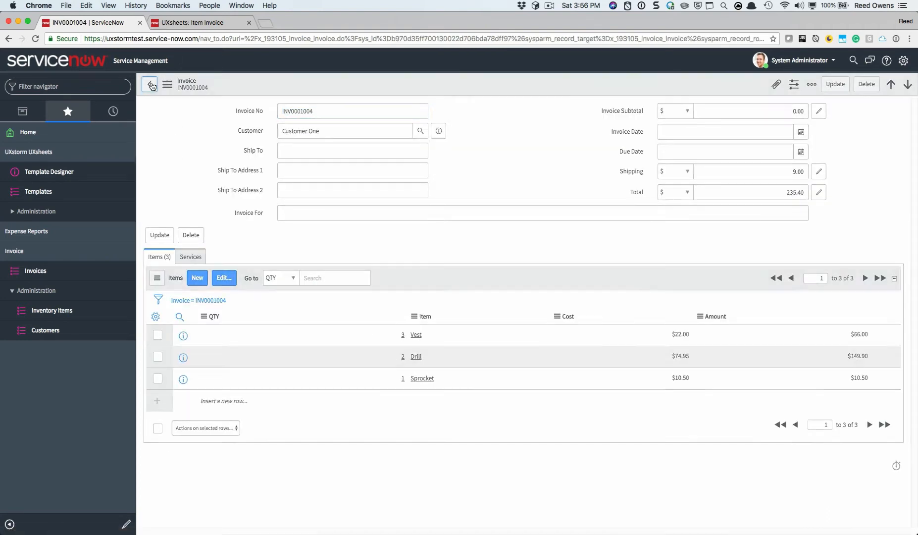
right_click(205, 182)
mouse_move(239, 250)
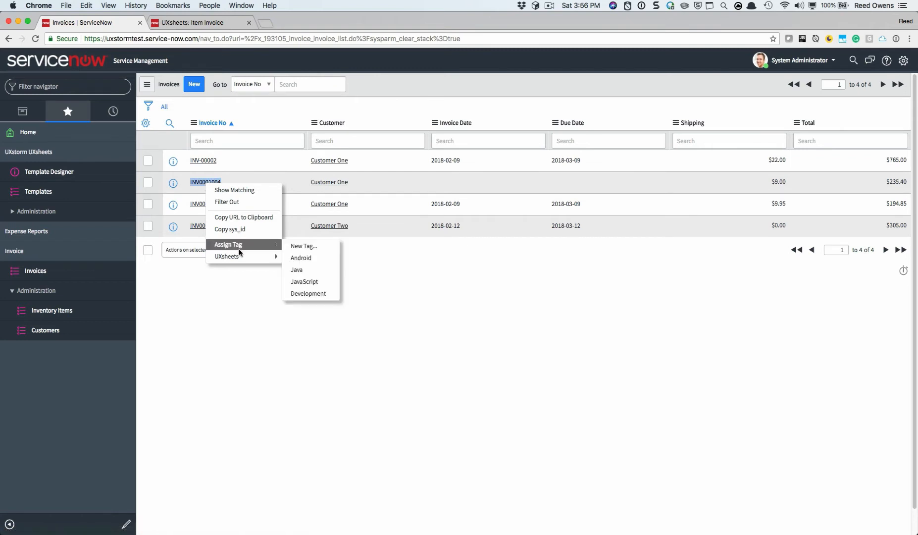
left_click(299, 258)
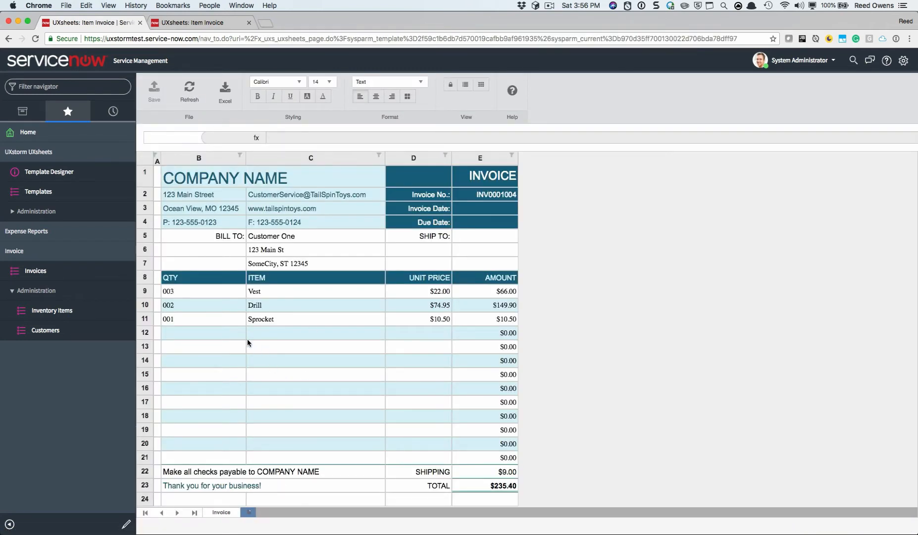
Step: Add "Boxes, Medium" as the invoice's row 12 item with quantity 10
left_click(233, 339)
type("010")
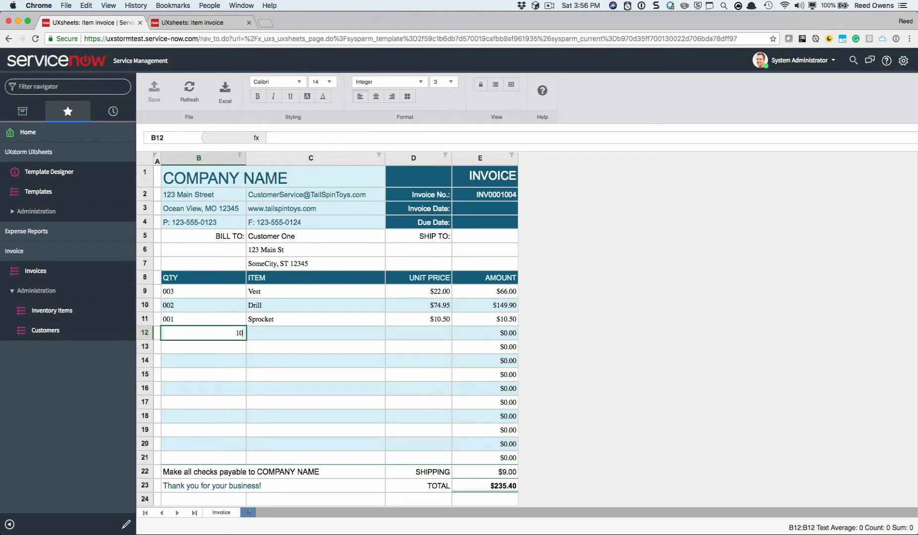
key("Tab")
type("b")
key("Down")
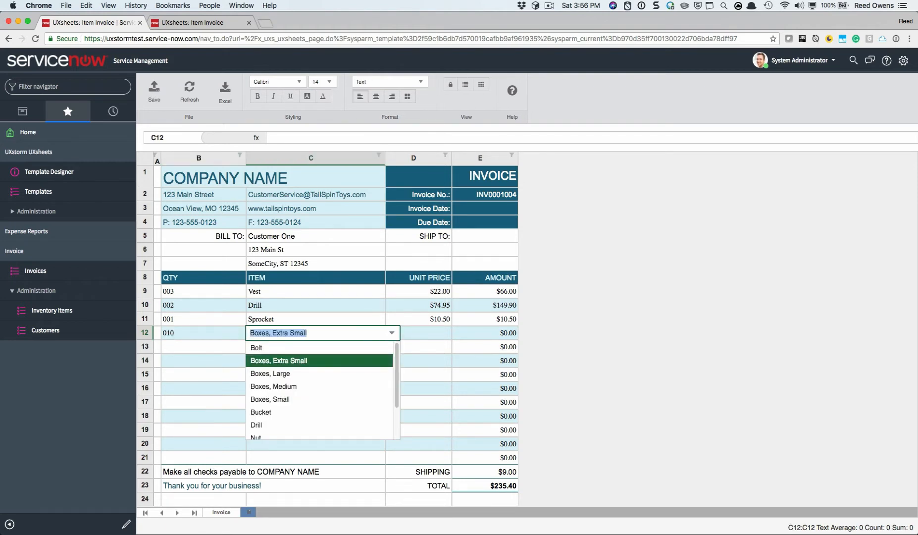
key("Down")
key("Down")
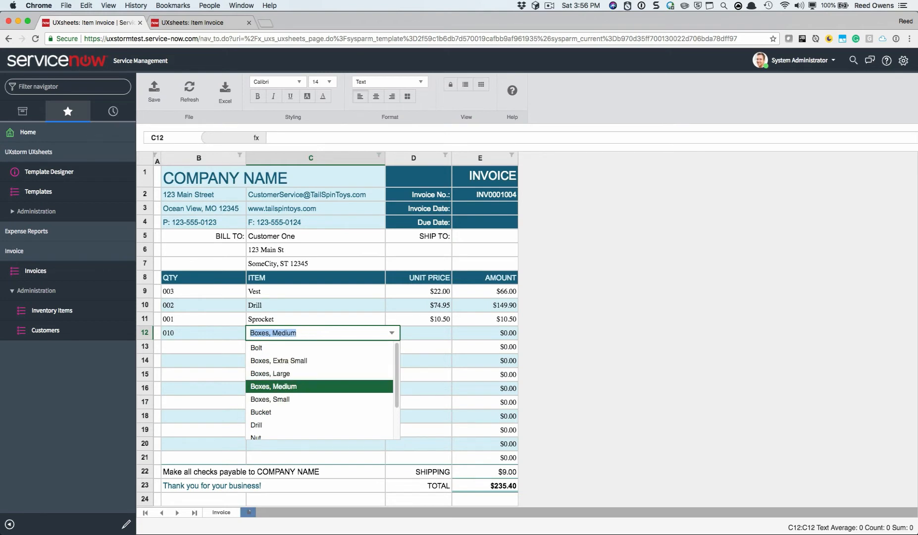
key("Return")
key("Tab")
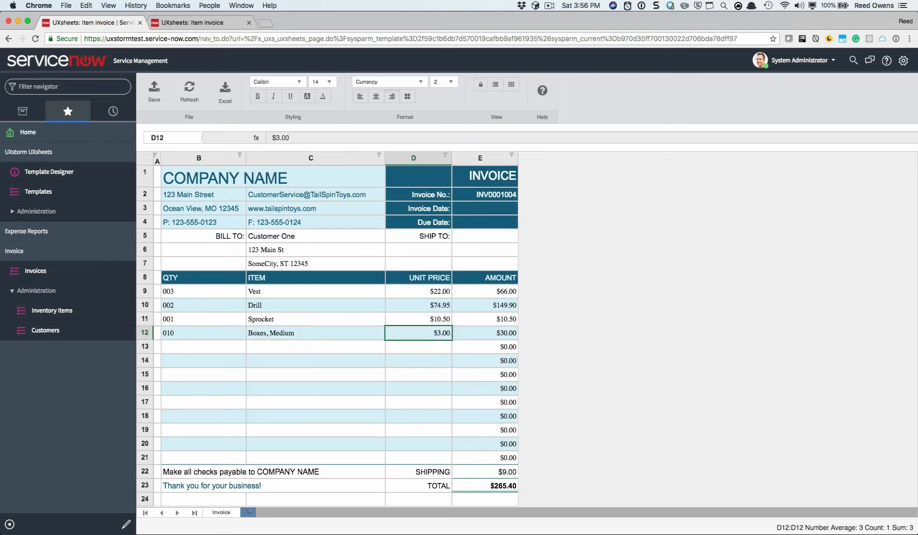